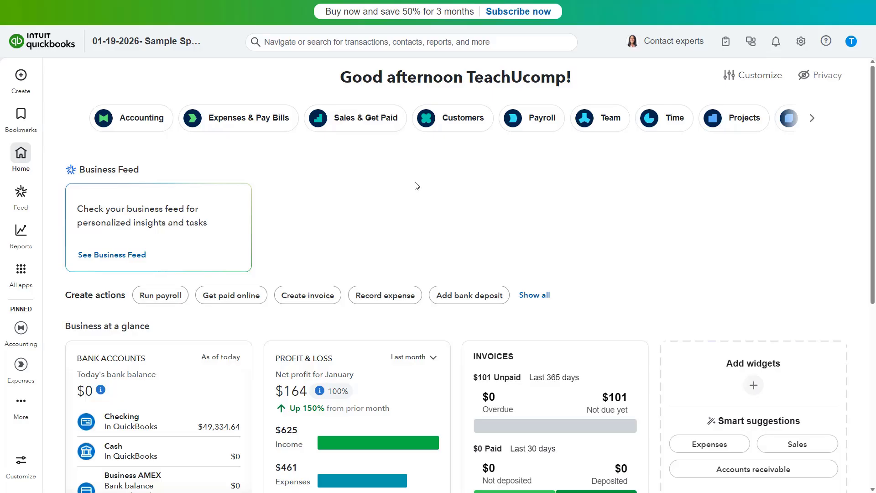
# Go to All apps > Accounting > Receipts to reach the For review list.
pyautogui.moveTo(35, 273)
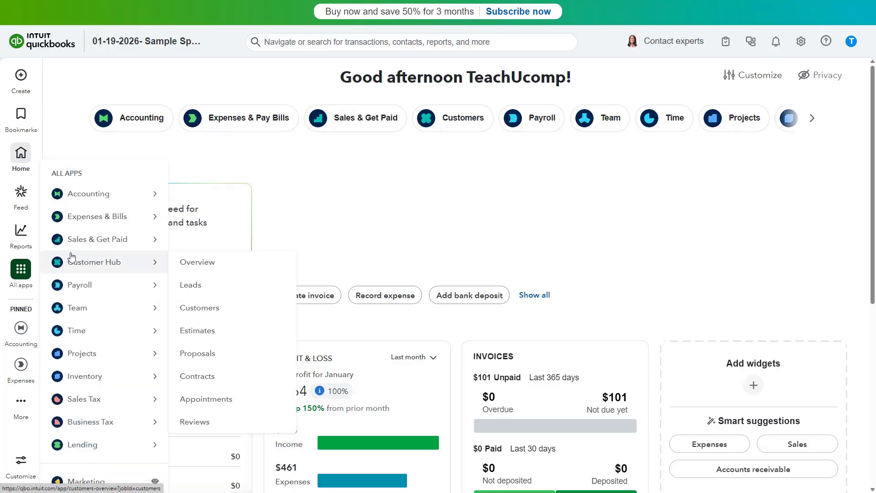
pyautogui.moveTo(94, 199)
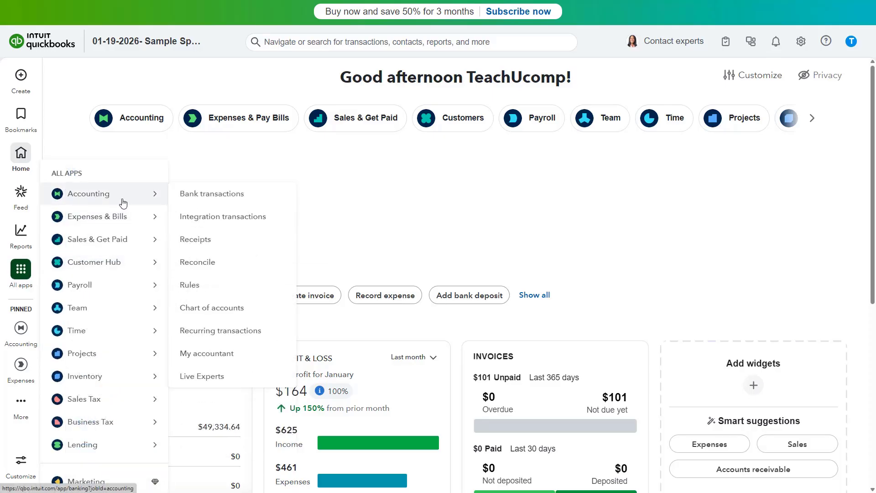
pyautogui.click(200, 238)
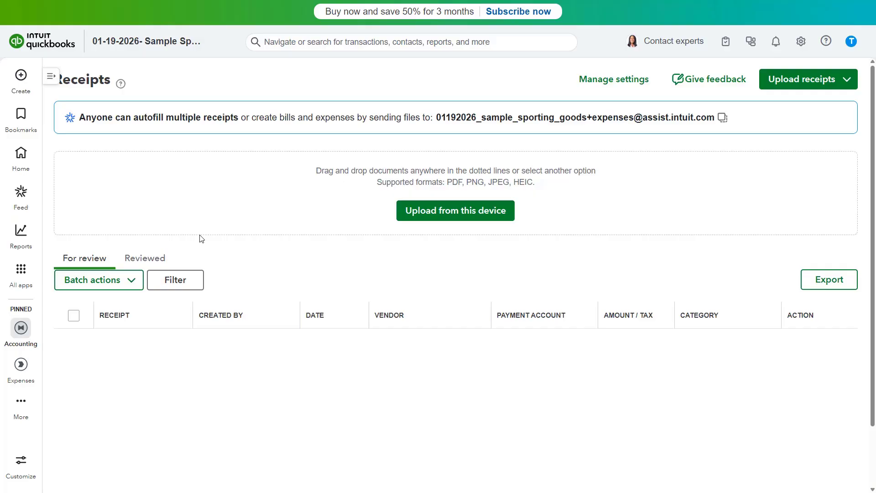
# Upload Lawn Bill.pdf through PHSSale1215-4.pdf from Pictures > QBImages.
pyautogui.click(430, 222)
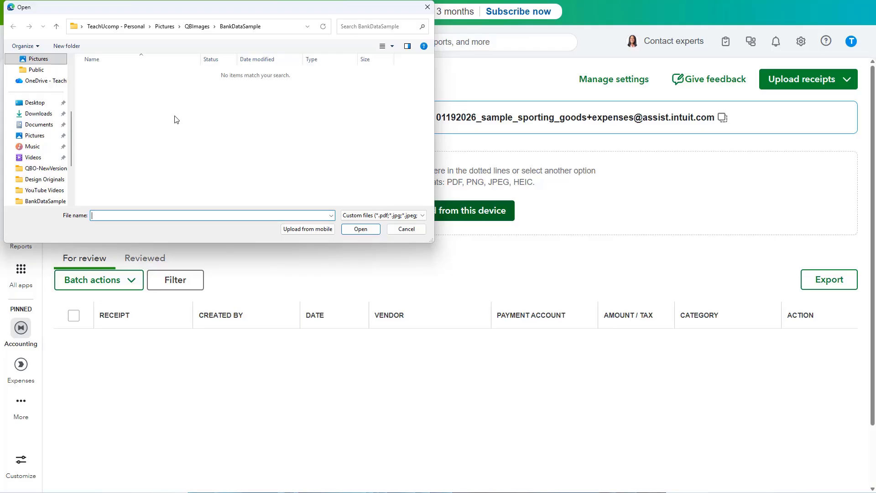
pyautogui.click(47, 60)
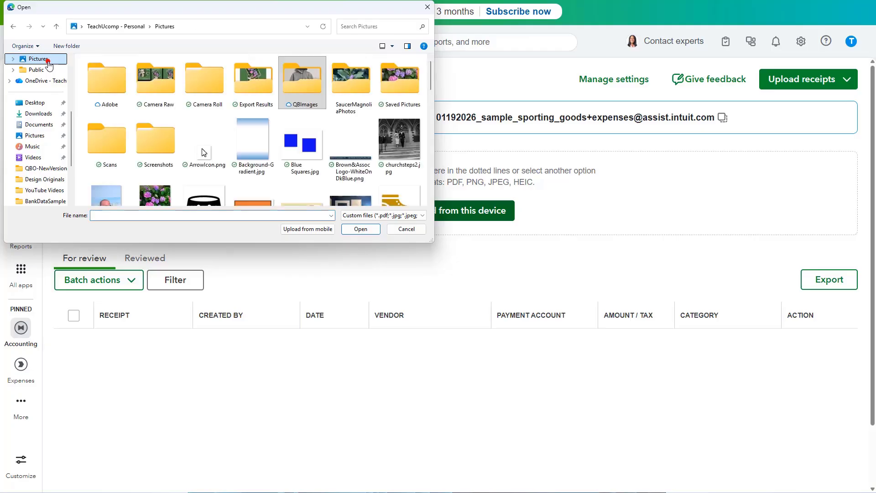
pyautogui.doubleClick(297, 84)
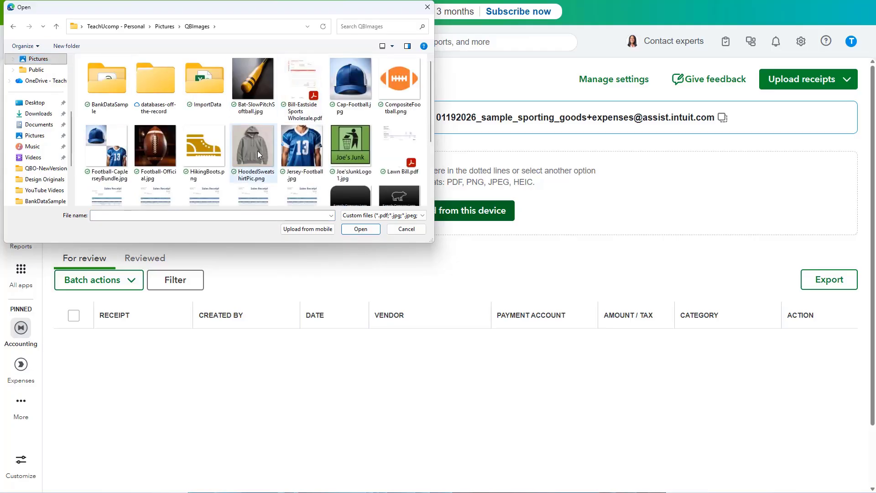
pyautogui.scroll(-1, 359, 152)
pyautogui.click(381, 124)
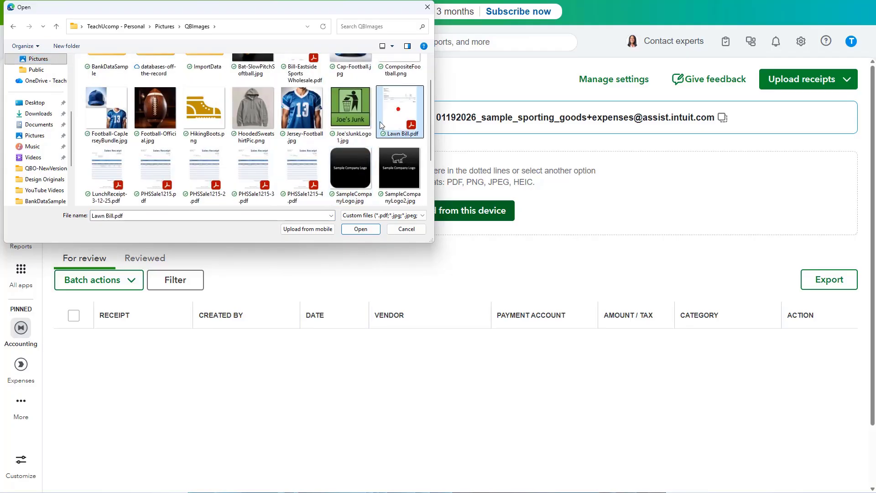
pyautogui.keyDown('shift'); pyautogui.click(301, 160); pyautogui.keyUp('shift')
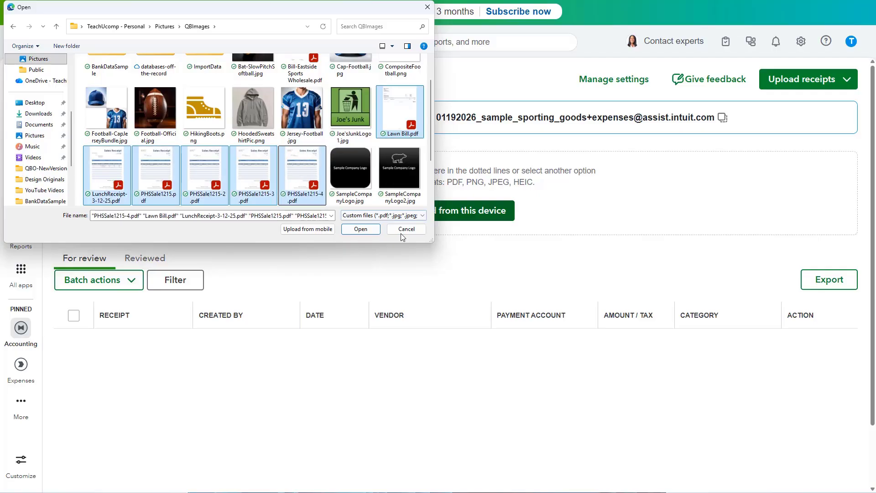
pyautogui.click(361, 228)
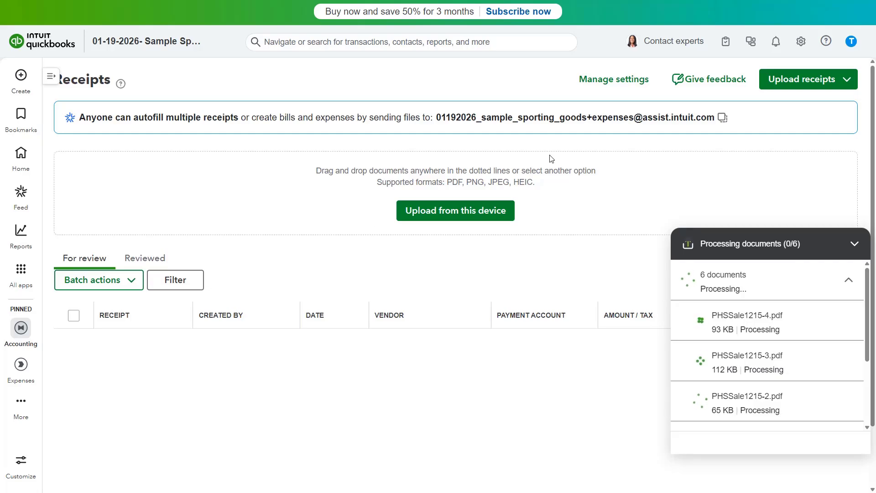
# Check the other upload options, let processing reach 6/6, and copy the forwarding email address.
pyautogui.click(822, 82)
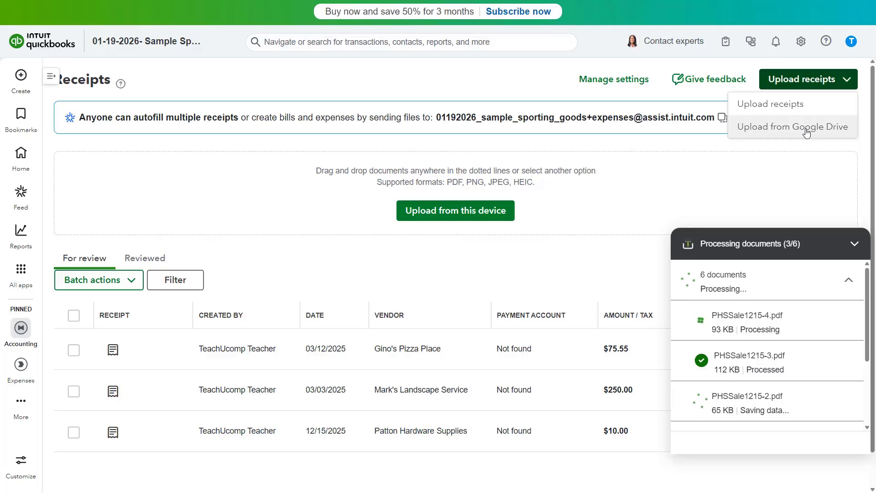
pyautogui.click(756, 160)
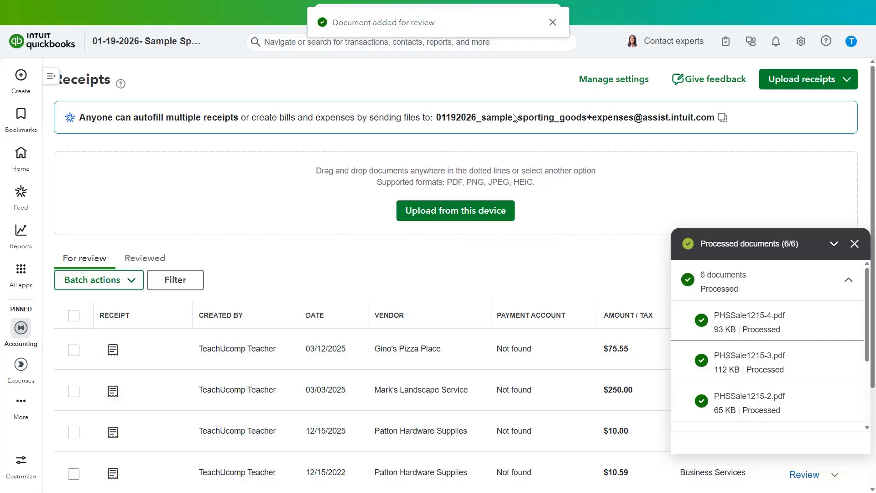
pyautogui.click(218, 121)
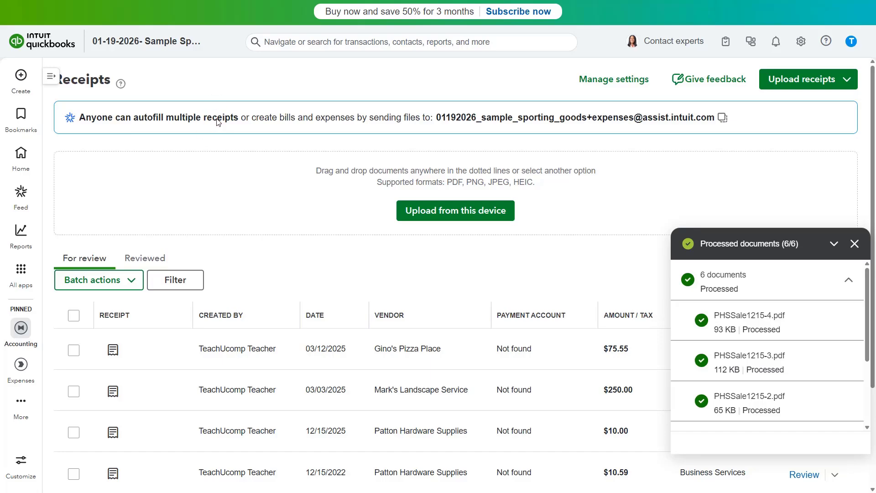
pyautogui.click(722, 119)
# Close the processed summary and start reviewing the $312.00 Patton Hardware Supplies receipt.
pyautogui.click(854, 243)
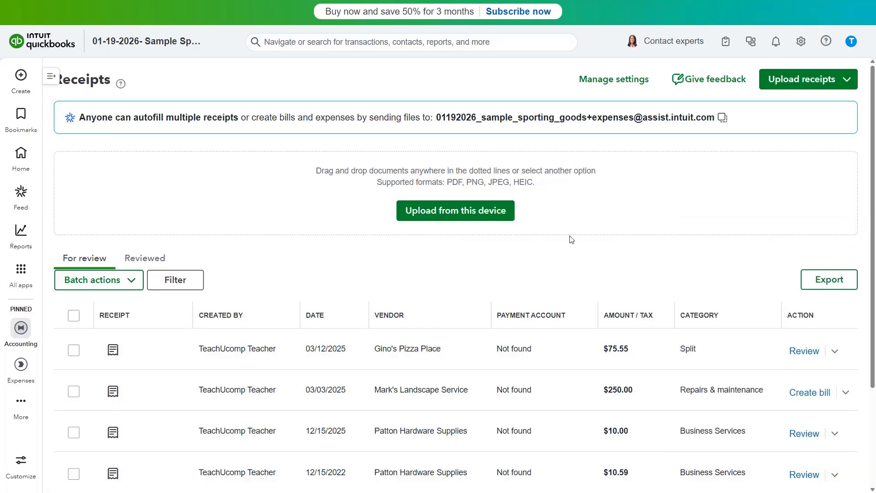
pyautogui.click(105, 256)
pyautogui.scroll(-2, 106, 258)
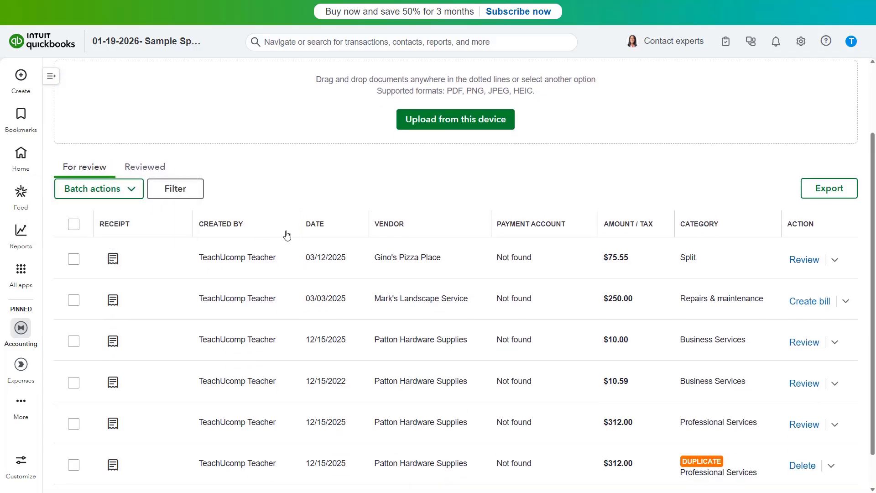
pyautogui.scroll(-1, 285, 234)
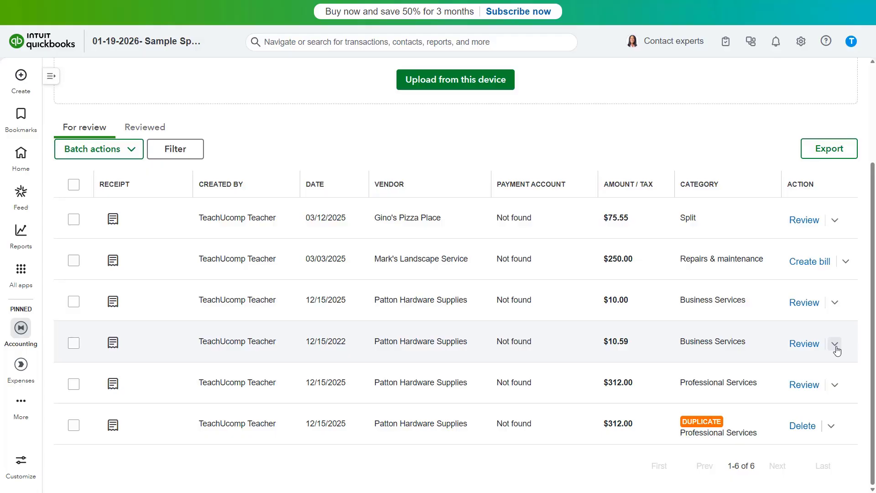
pyautogui.click(845, 261)
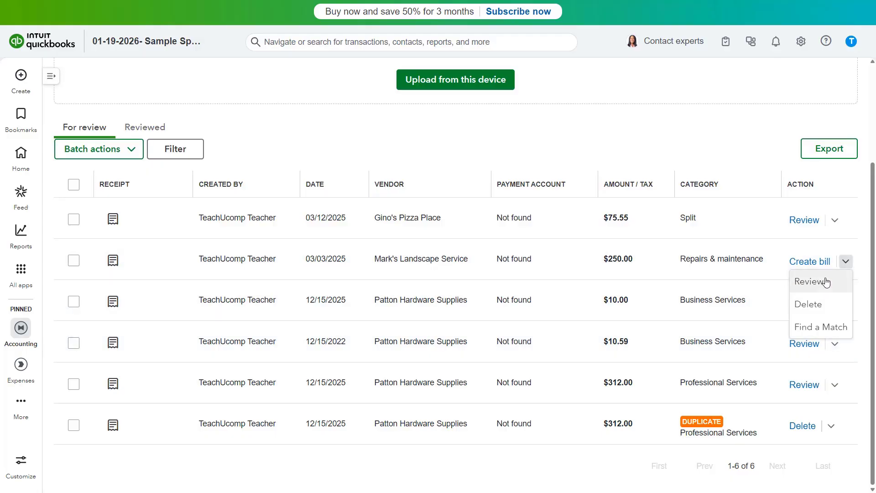
pyautogui.click(845, 261)
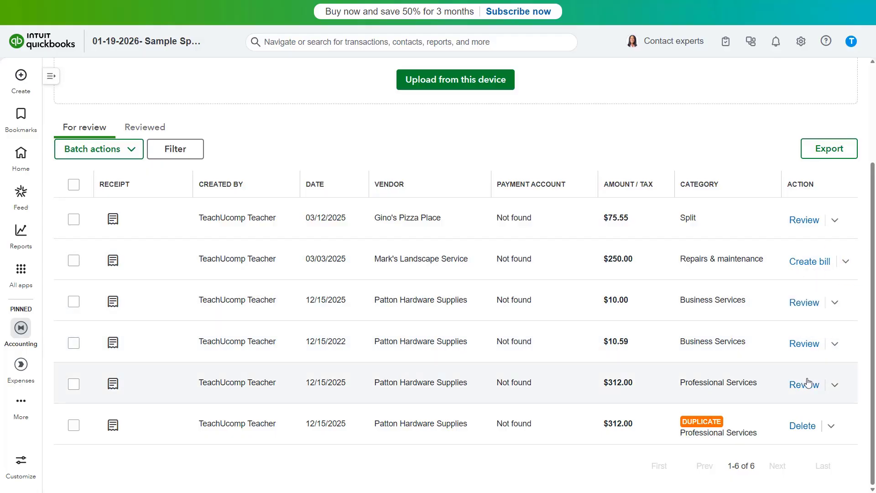
pyautogui.click(805, 384)
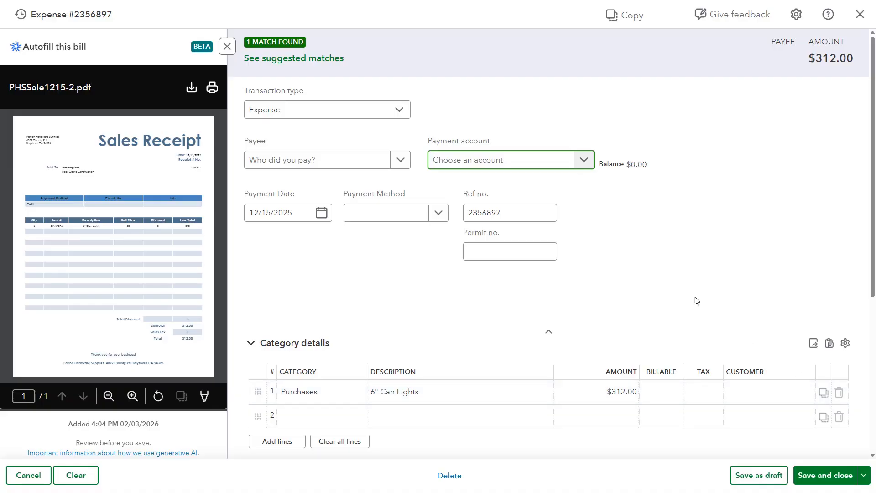
# Keep the $312.00 receipt as an Expense, check the save options, and view suggested matches.
pyautogui.click(400, 116)
pyautogui.click(400, 116)
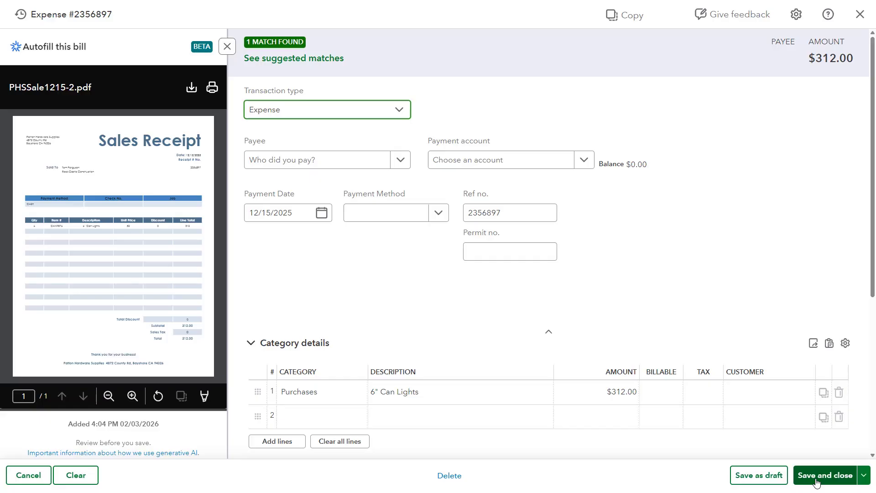
pyautogui.click(862, 480)
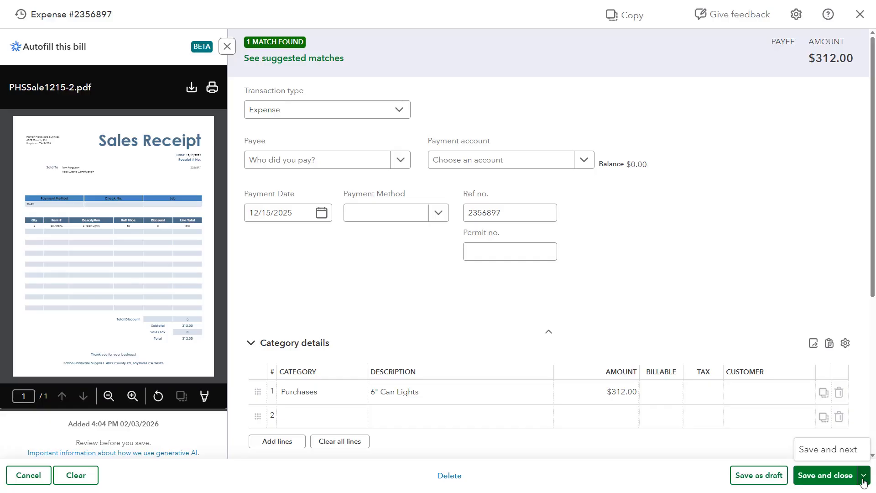
pyautogui.click(864, 479)
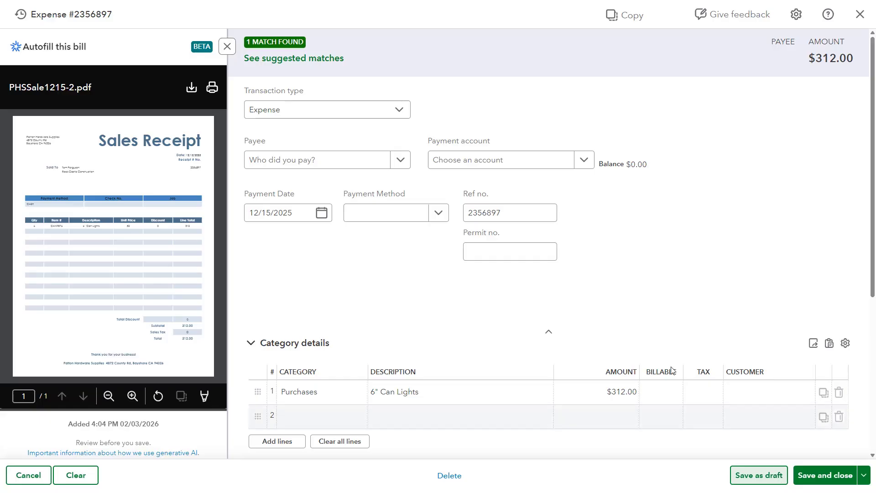
pyautogui.click(341, 62)
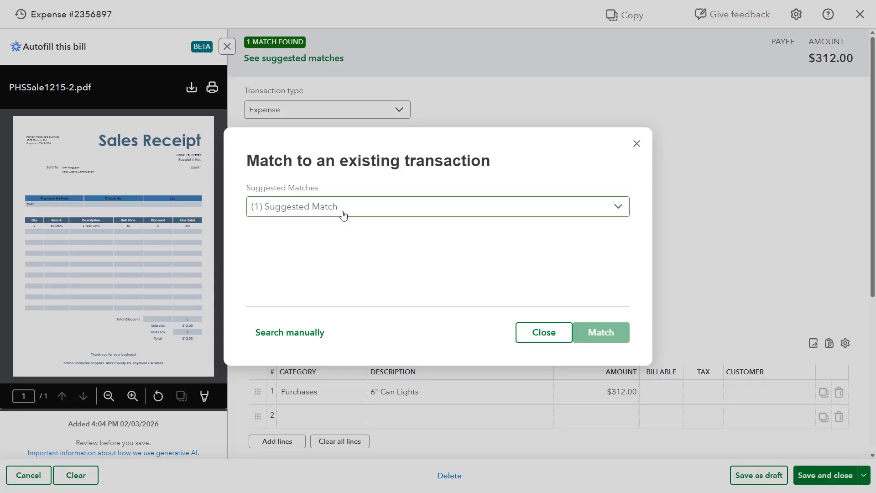
pyautogui.click(342, 214)
pyautogui.click(355, 231)
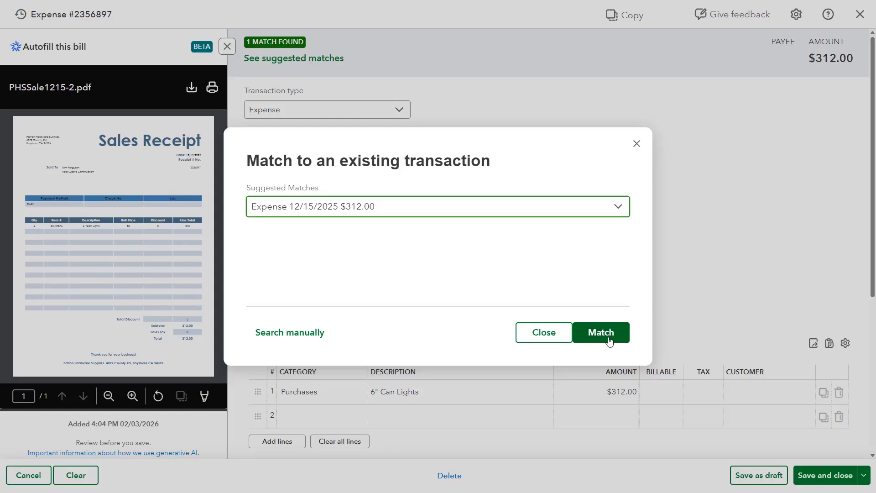
pyautogui.click(317, 333)
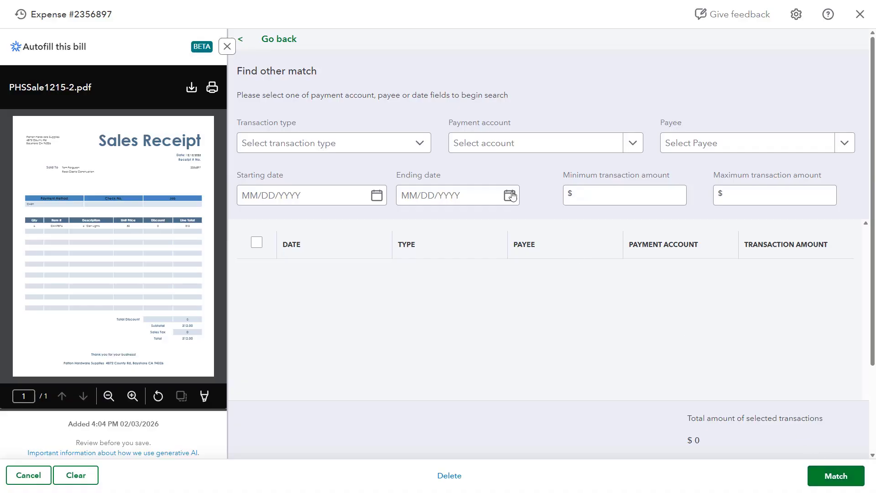
pyautogui.click(286, 42)
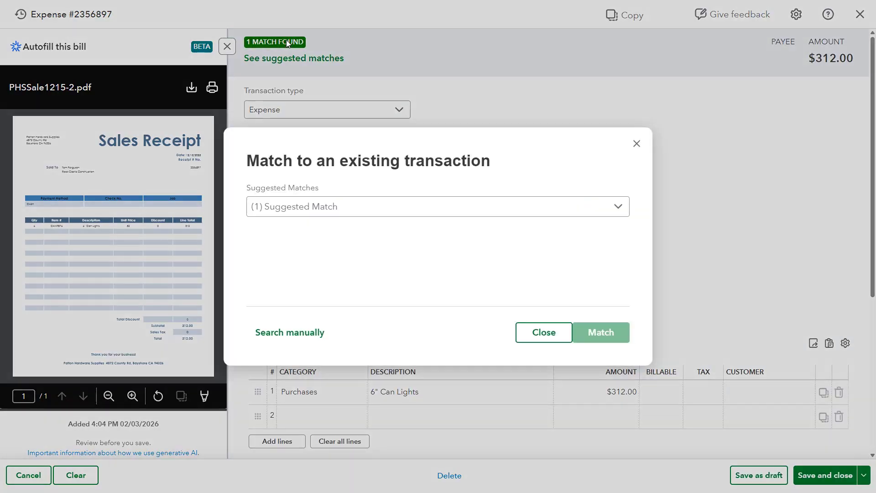
# Reopen the suggested matches and choose Expense 12/15/2025 $312.00.
pyautogui.click(544, 333)
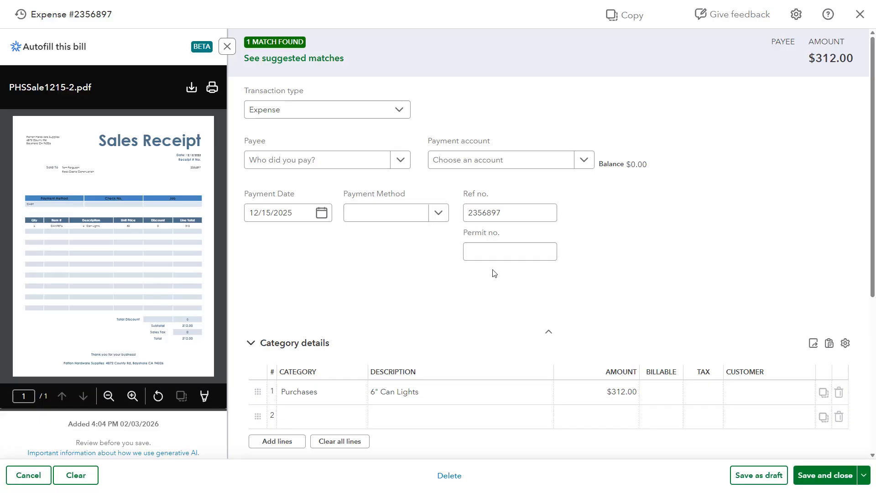
pyautogui.click(318, 60)
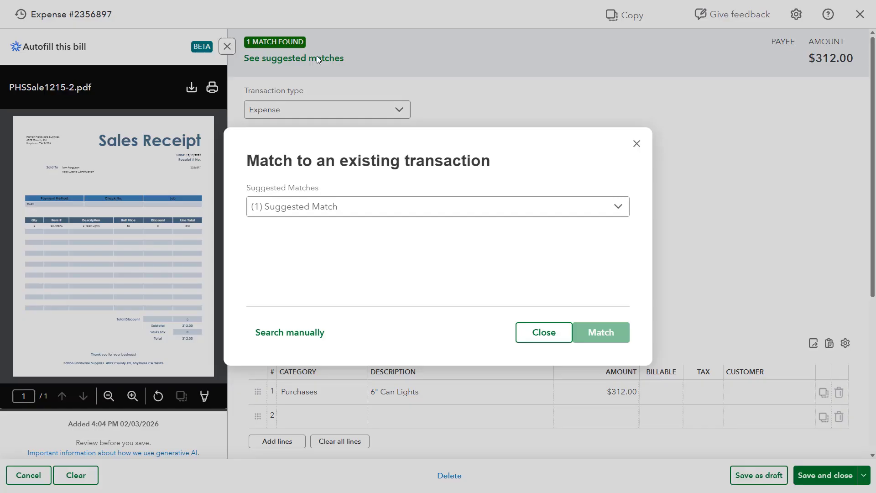
pyautogui.click(347, 215)
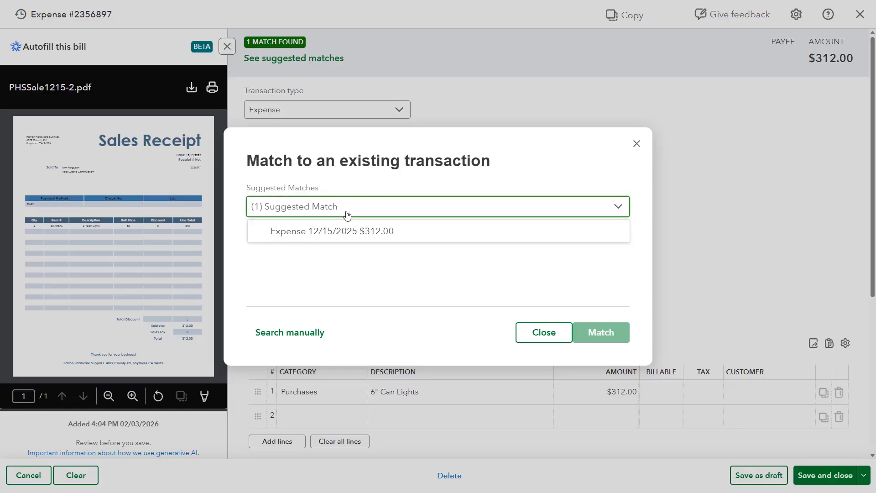
pyautogui.click(349, 231)
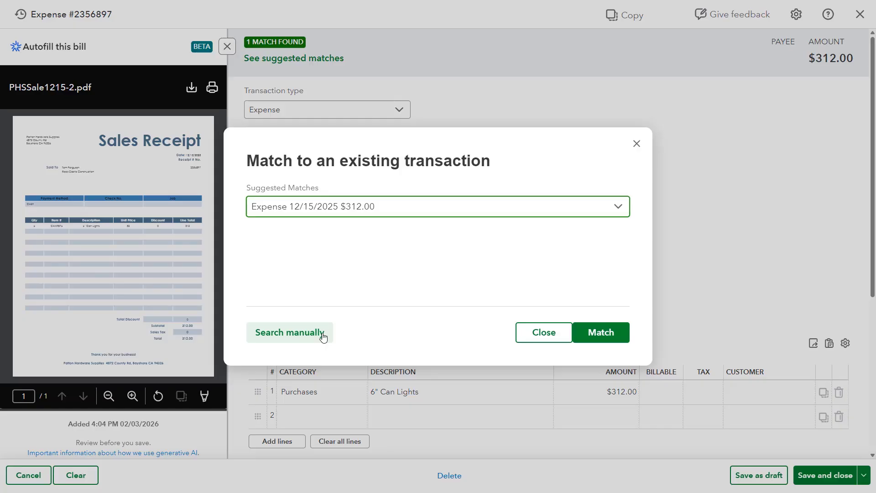
# Match the receipt to the 12/15/2025 $312.00 expense and return to Receipts.
pyautogui.click(586, 338)
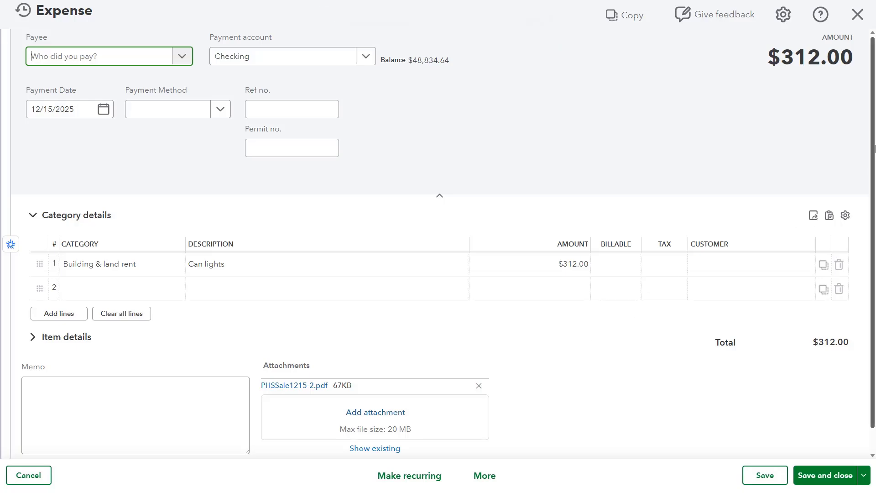
pyautogui.click(857, 15)
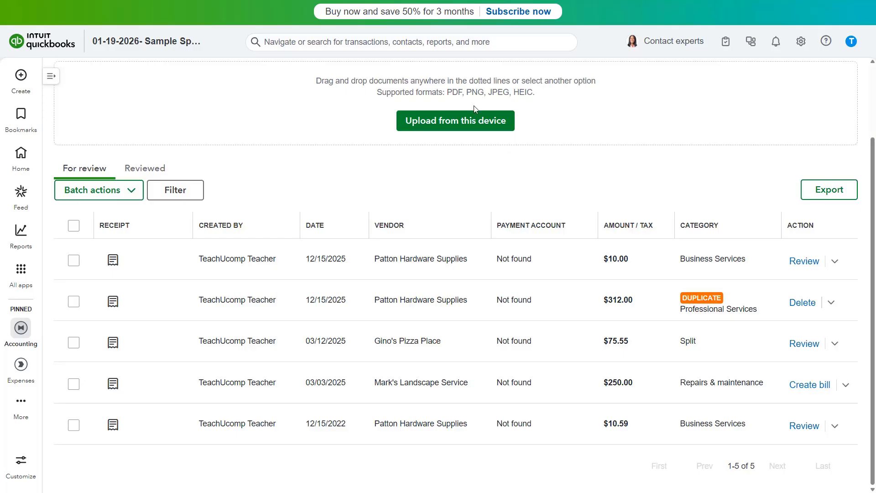
pyautogui.click(160, 171)
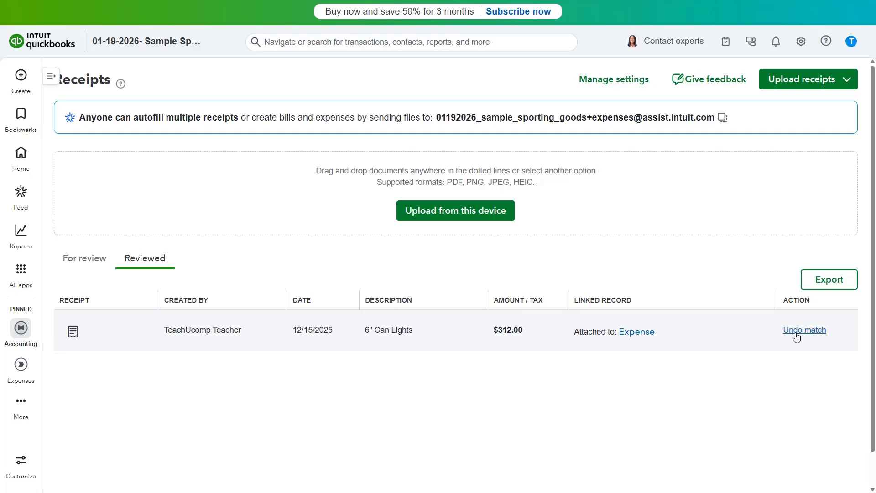
pyautogui.click(92, 260)
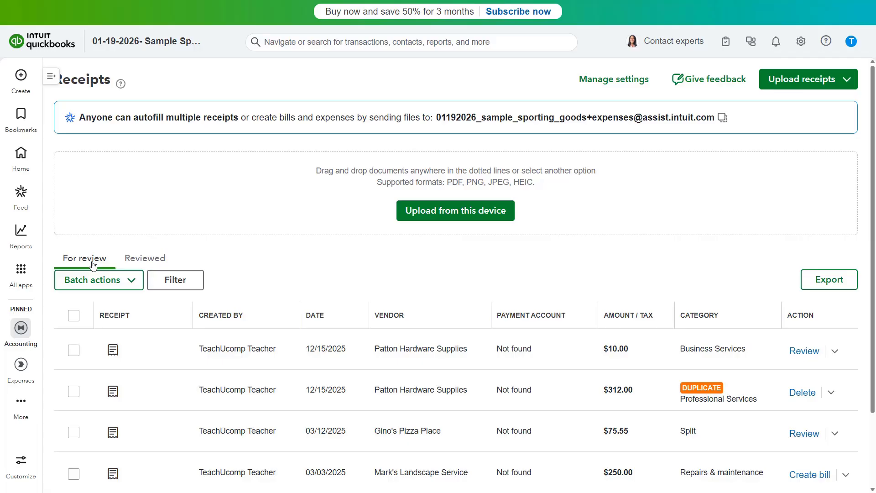
# Delete the $312.00 DUPLICATE Patton Hardware Supplies row, confirming with Yes.
pyautogui.scroll(-1, 700, 442)
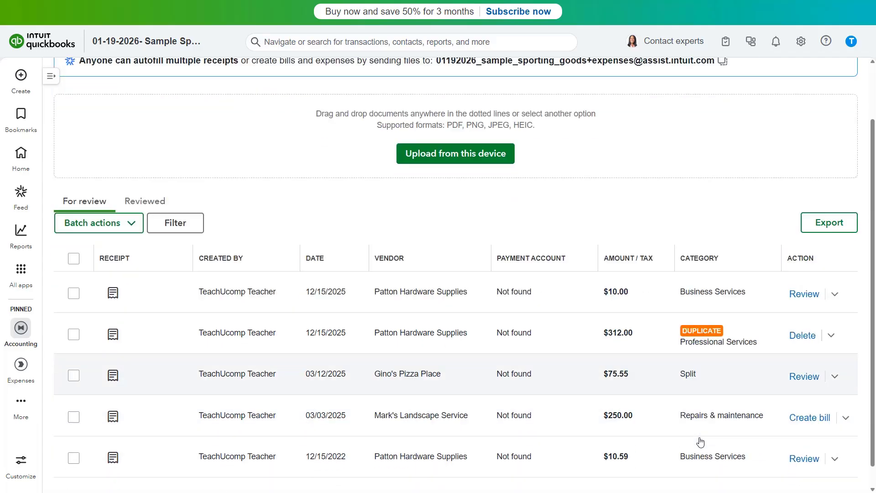
pyautogui.scroll(-1, 700, 441)
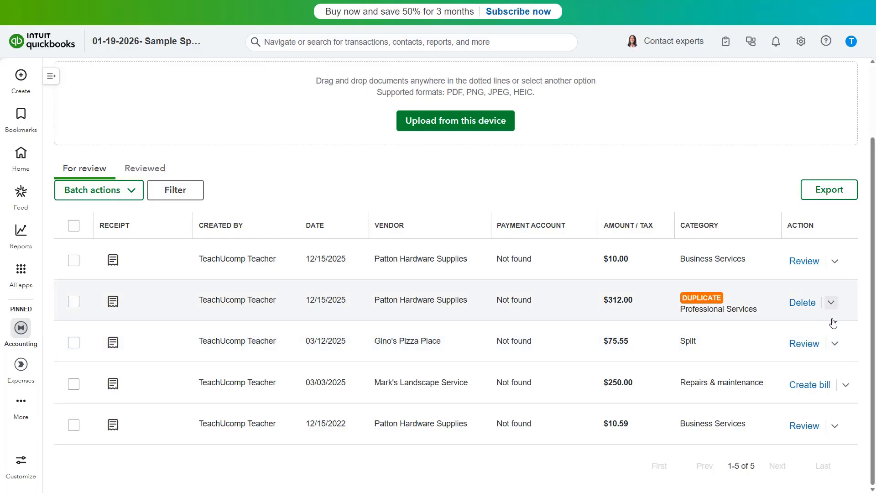
pyautogui.click(835, 343)
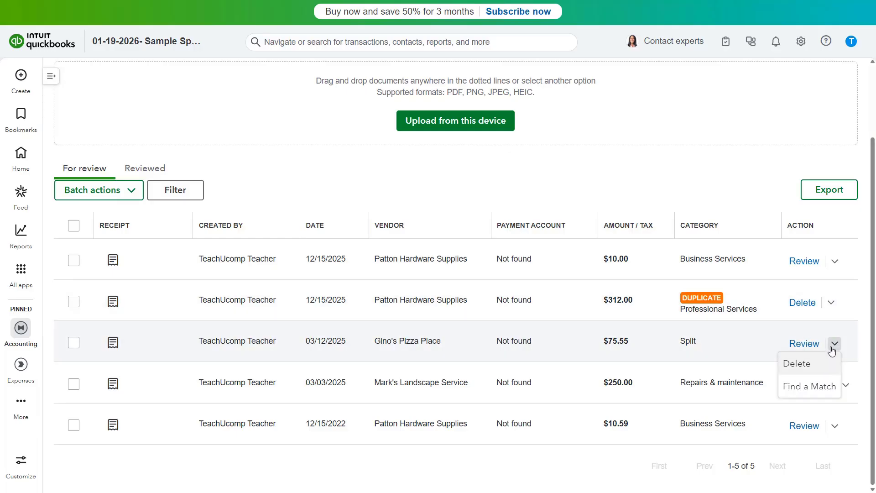
pyautogui.click(832, 304)
pyautogui.click(832, 306)
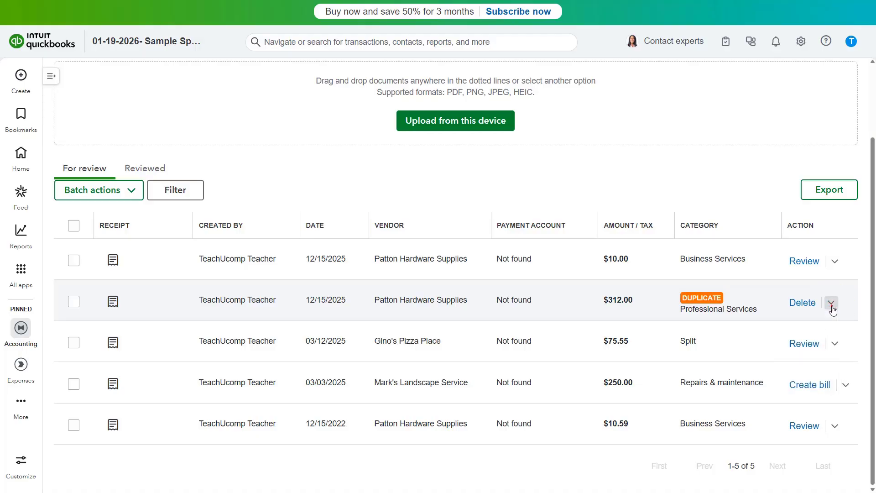
pyautogui.click(806, 308)
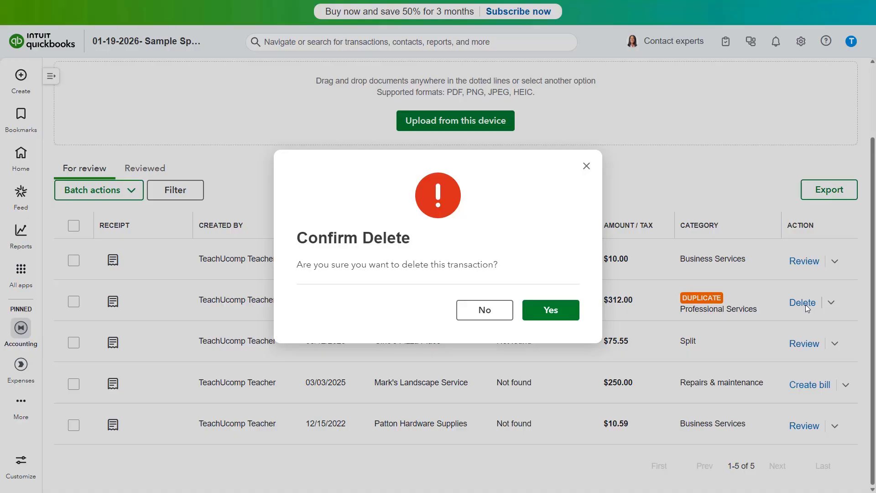
pyautogui.click(562, 311)
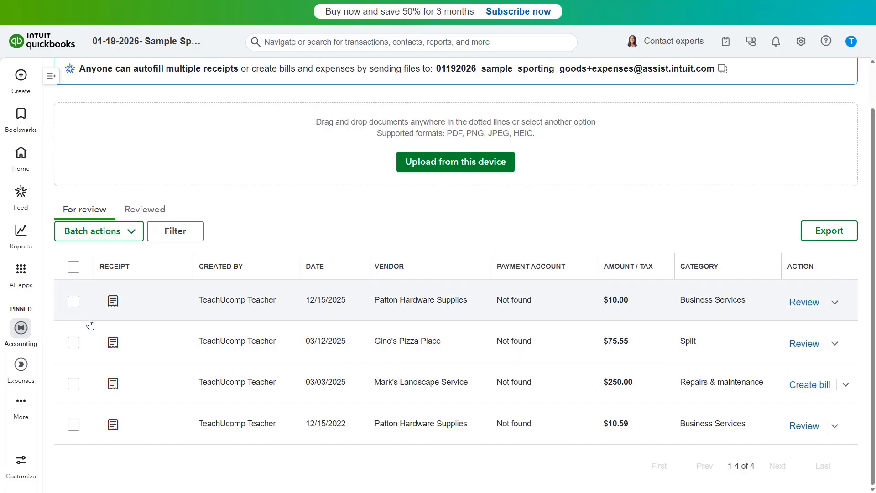
# Check the $10.00 and $10.59 receipts, try Batch actions > Review selected, then cancel.
pyautogui.click(74, 302)
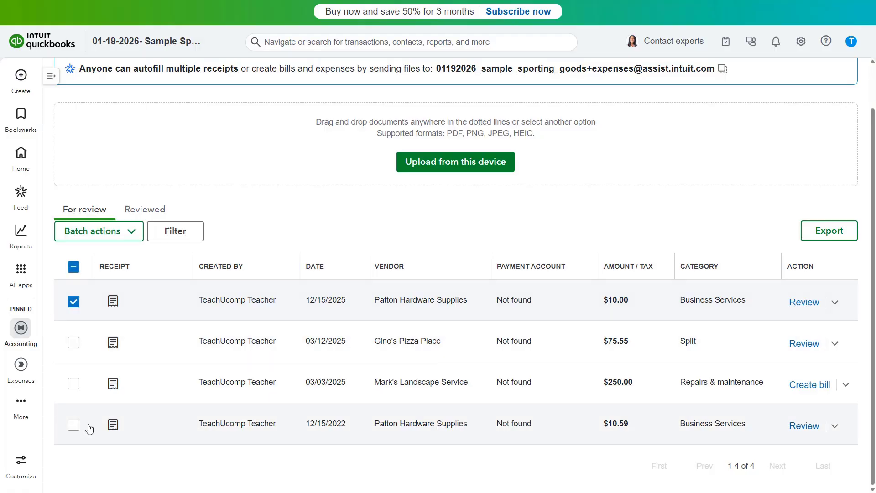
pyautogui.click(74, 428)
pyautogui.click(130, 236)
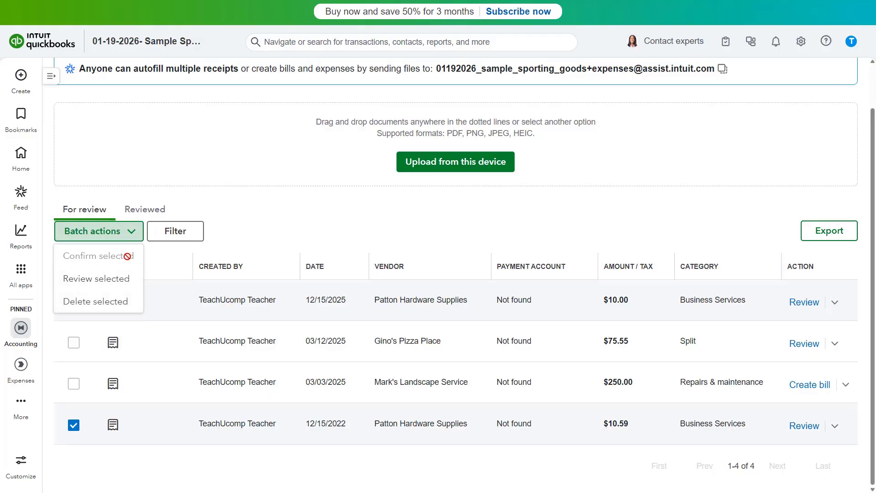
pyautogui.click(126, 282)
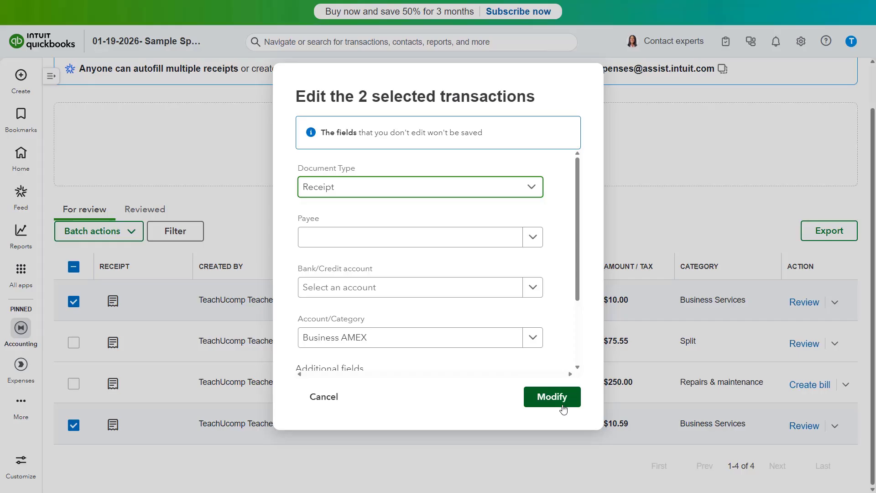
pyautogui.click(340, 398)
pyautogui.click(130, 231)
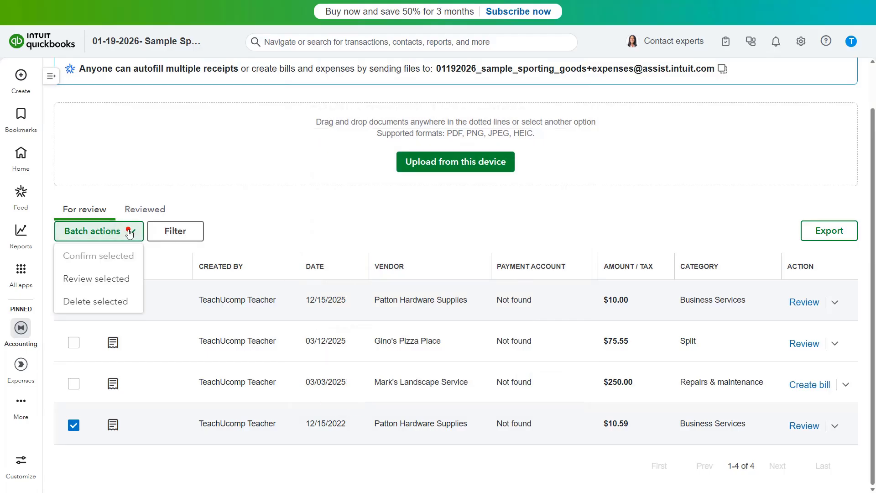
pyautogui.click(114, 302)
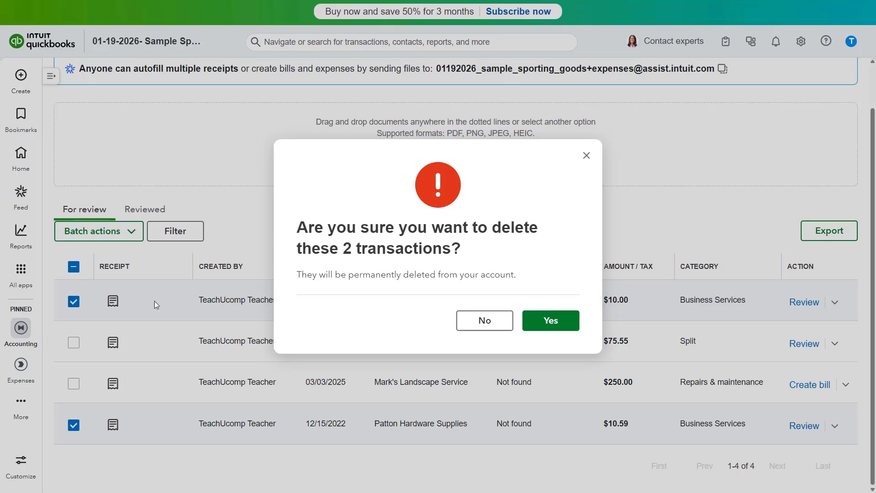
pyautogui.click(462, 321)
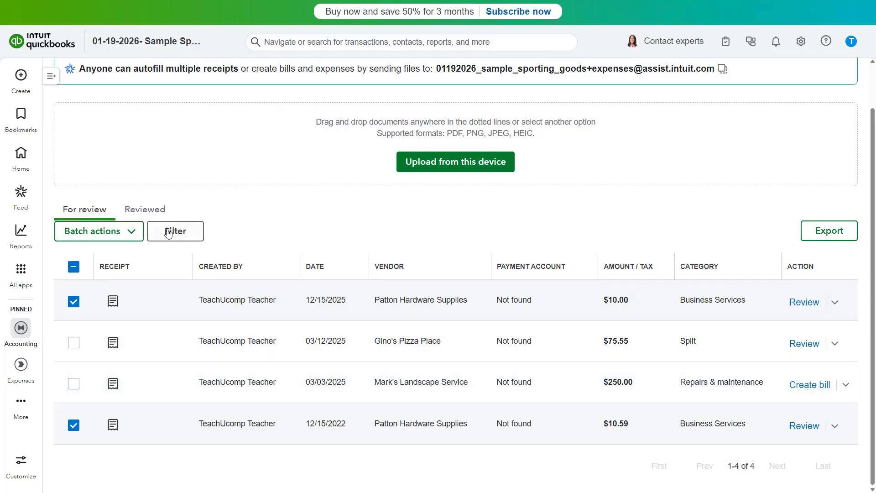
# On the Reviewed tab, view the expense linked to the $312.00 6" Can Lights receipt.
pyautogui.click(158, 216)
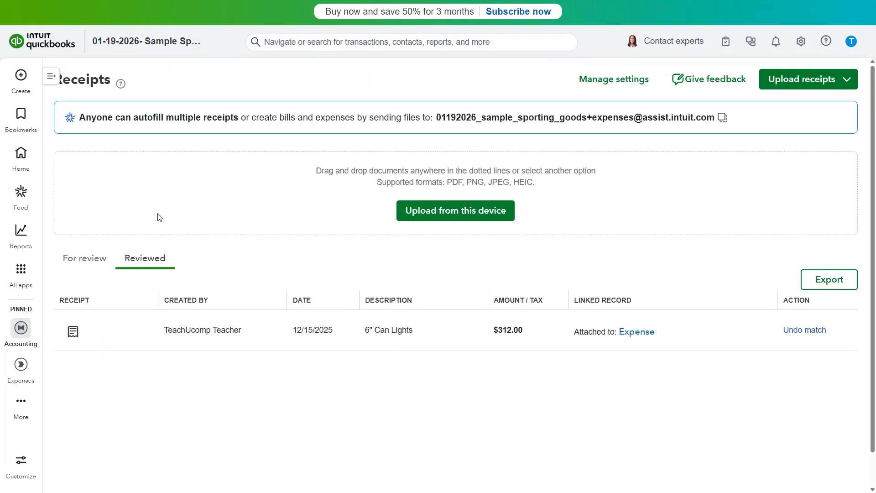
pyautogui.click(626, 334)
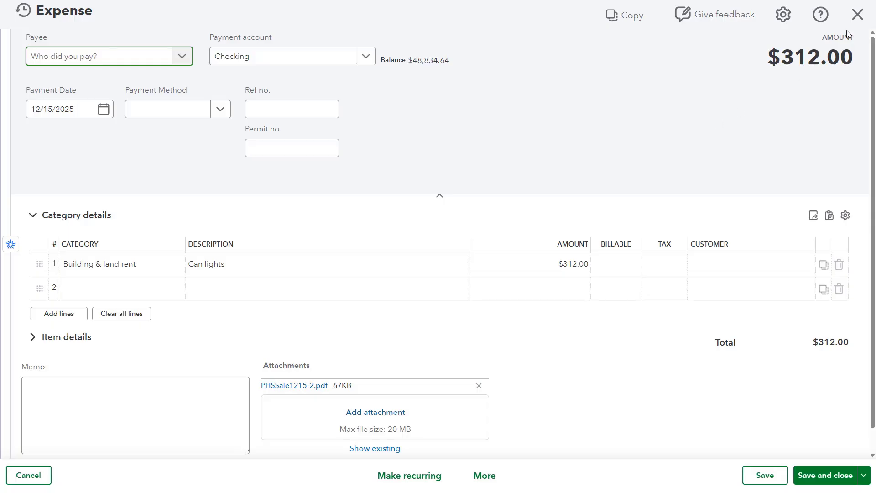
pyautogui.click(857, 15)
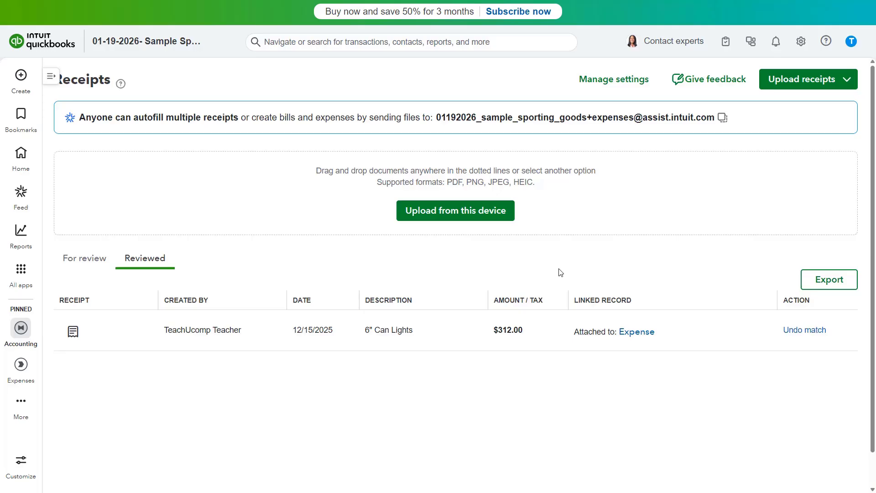
# In the receipt forwarding settings, start and cancel an address edit, then copy a forwarding address.
pyautogui.click(607, 81)
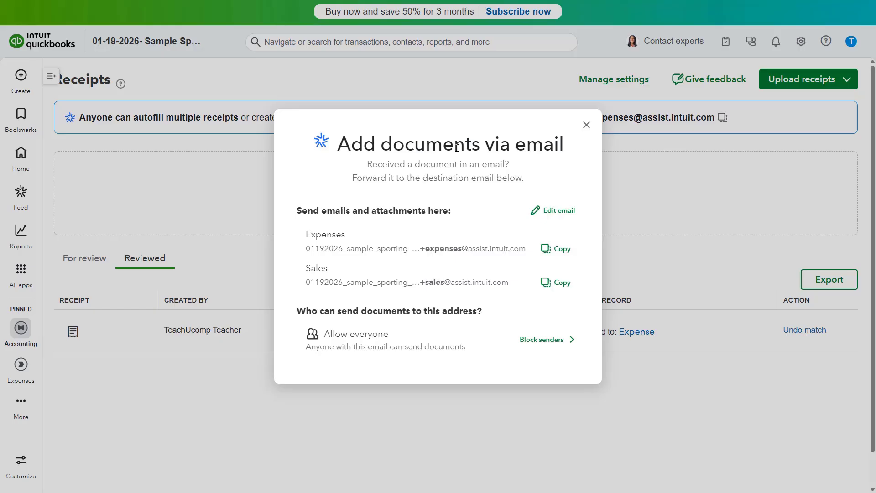
pyautogui.click(554, 211)
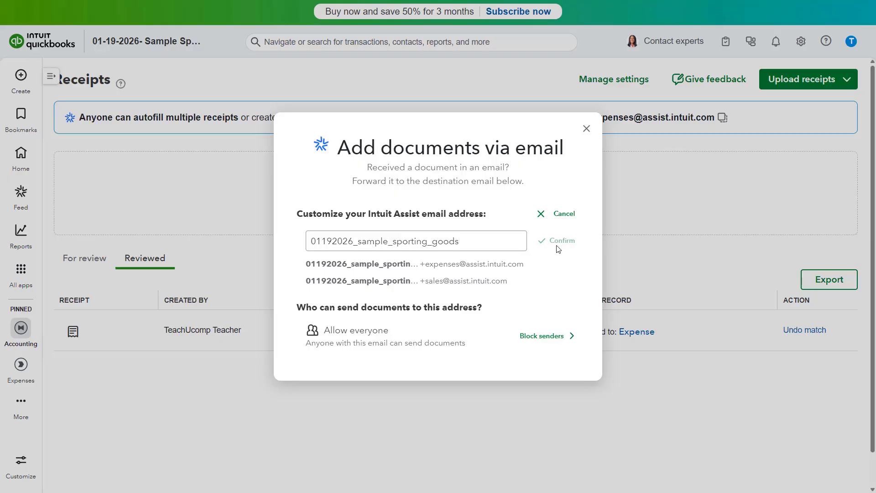
pyautogui.click(566, 215)
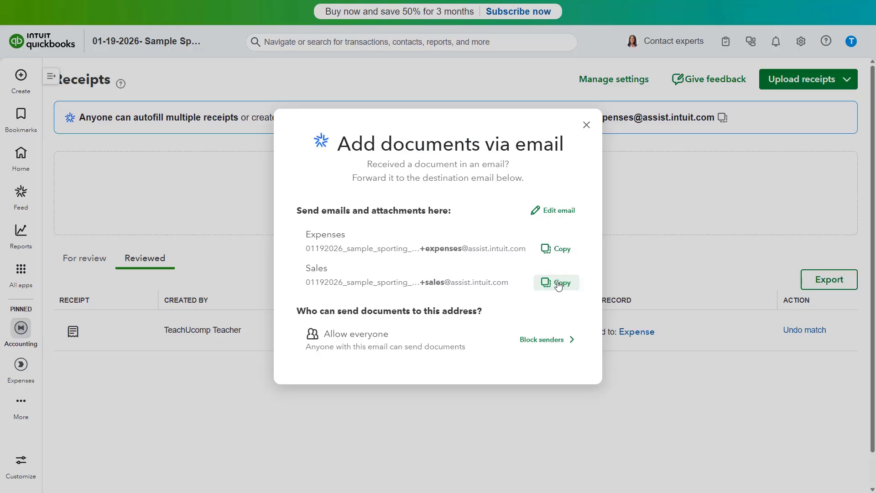
pyautogui.click(562, 252)
# Add a sample sender e-mail address to the blocked-senders list.
pyautogui.click(537, 343)
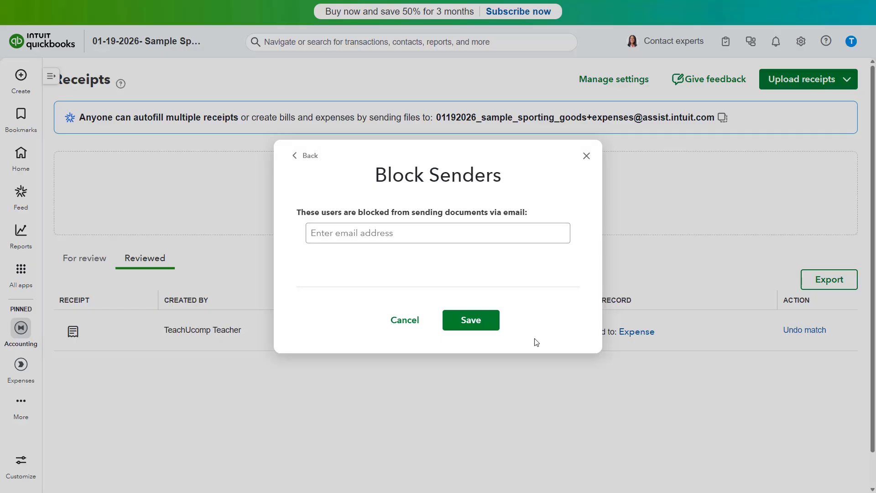
pyautogui.click(435, 235)
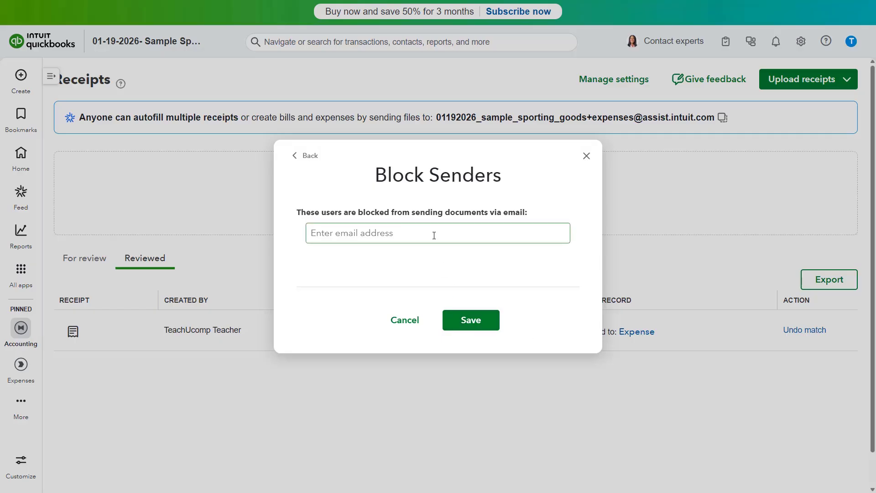
pyautogui.click(434, 236)
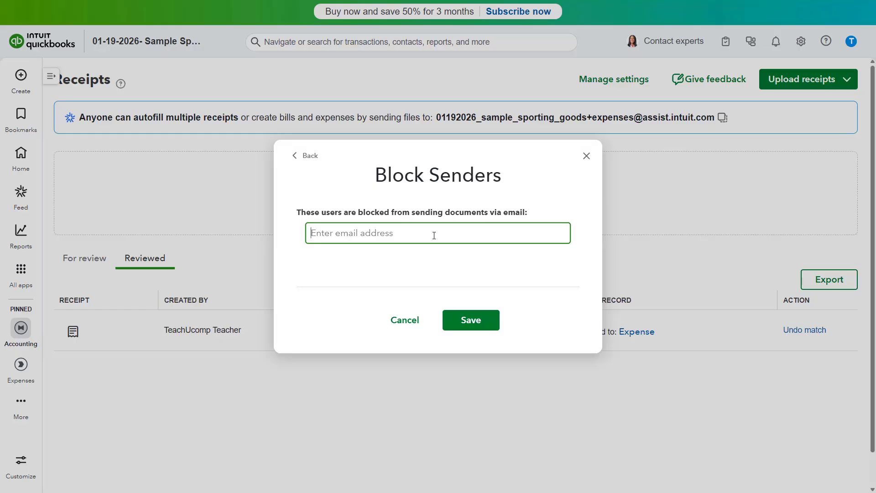
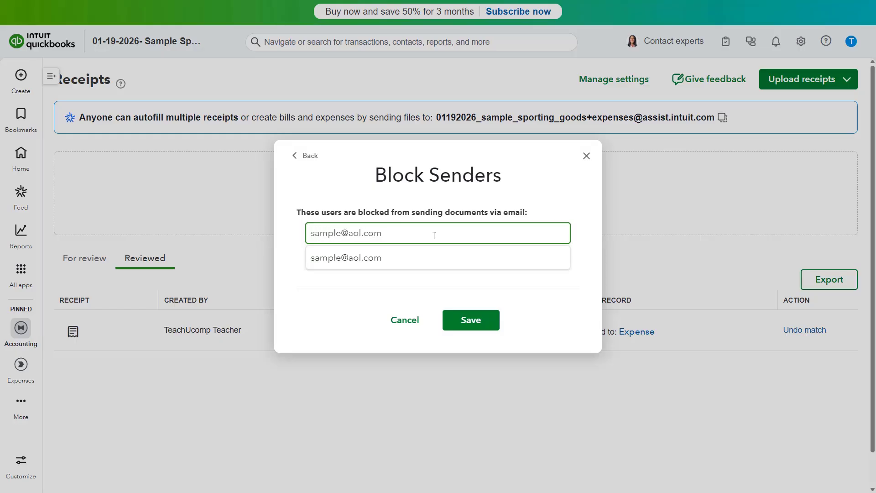
pyautogui.click(405, 258)
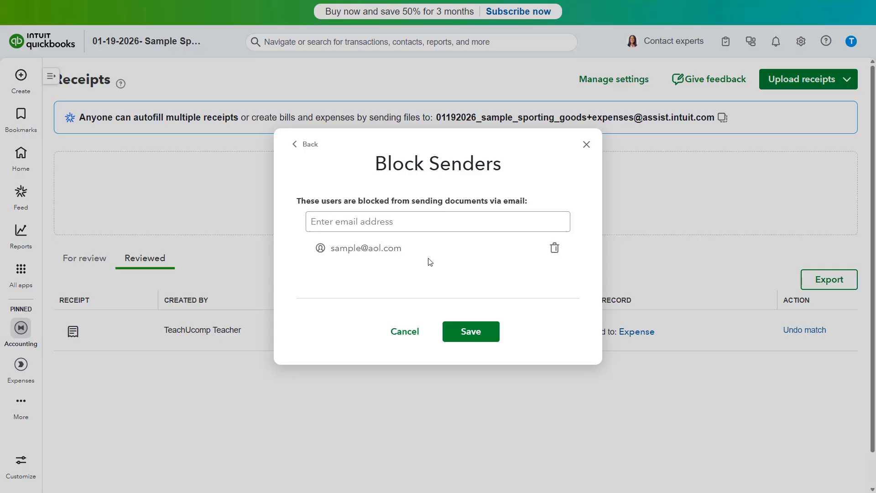
# Remove the sample address, save the empty blocked-senders list, and close the forwarding settings.
pyautogui.click(554, 249)
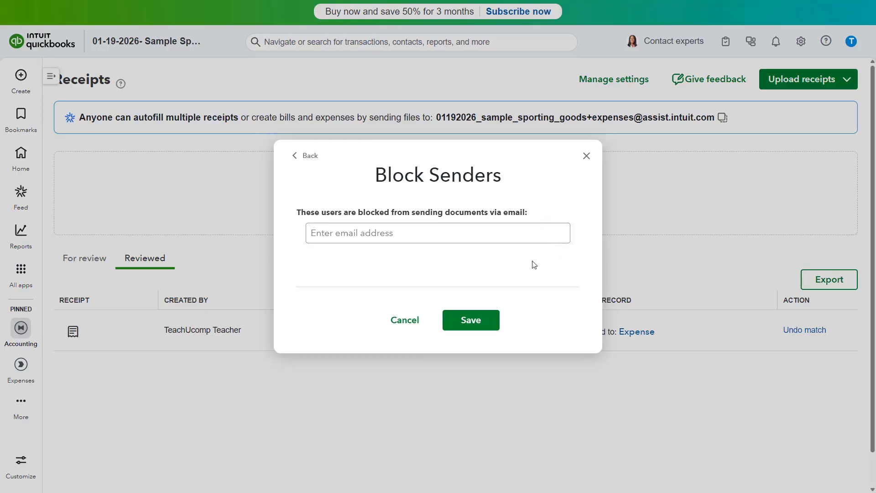
pyautogui.click(489, 320)
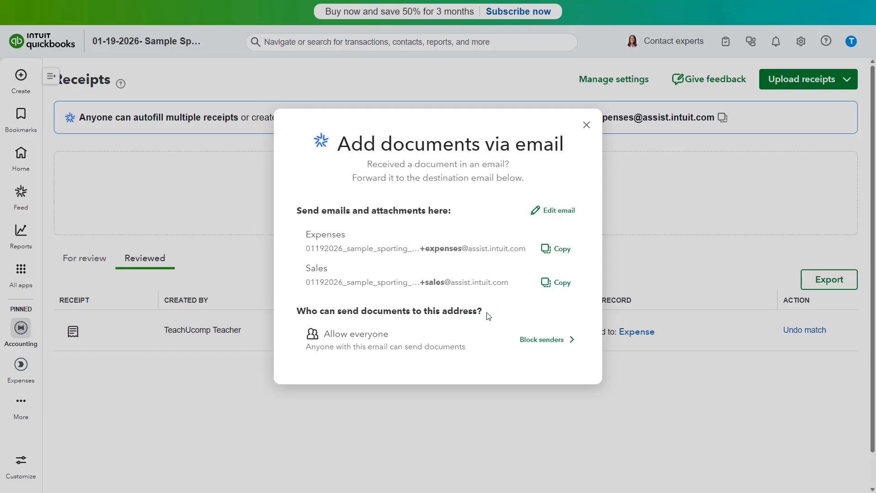
pyautogui.click(587, 126)
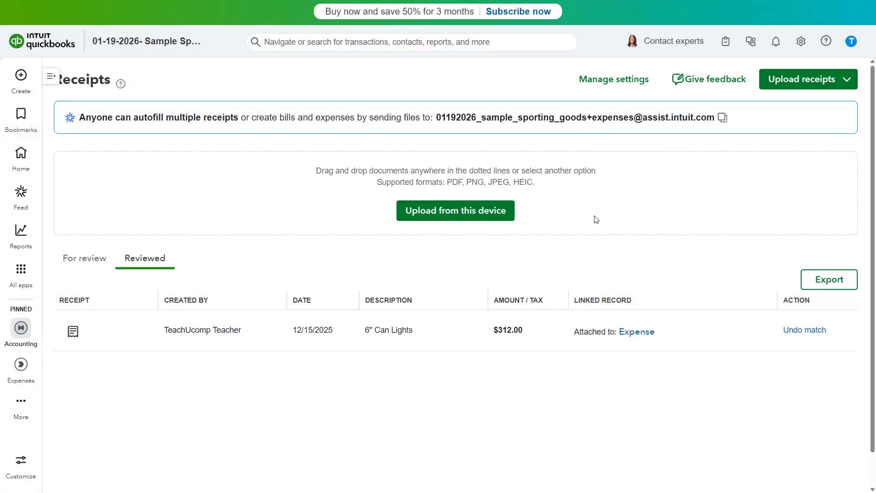